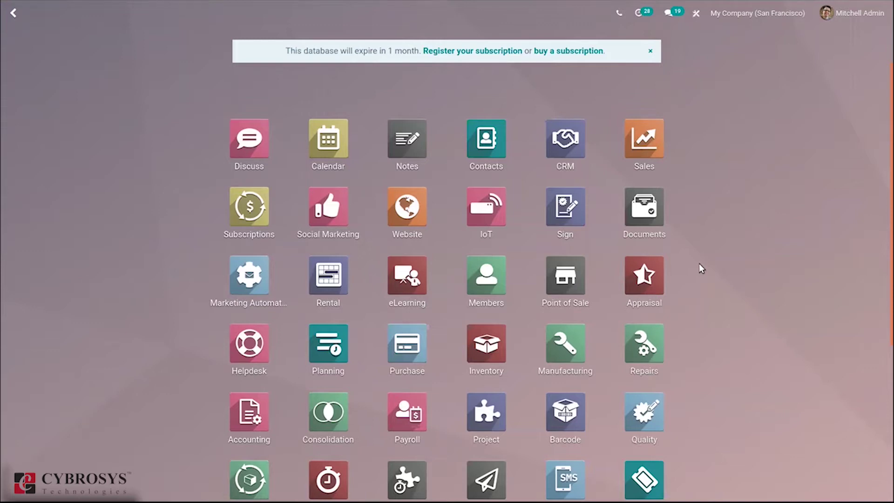
Search the home screen for 'web' and open the Website app
{"action": "type", "text": "web"}
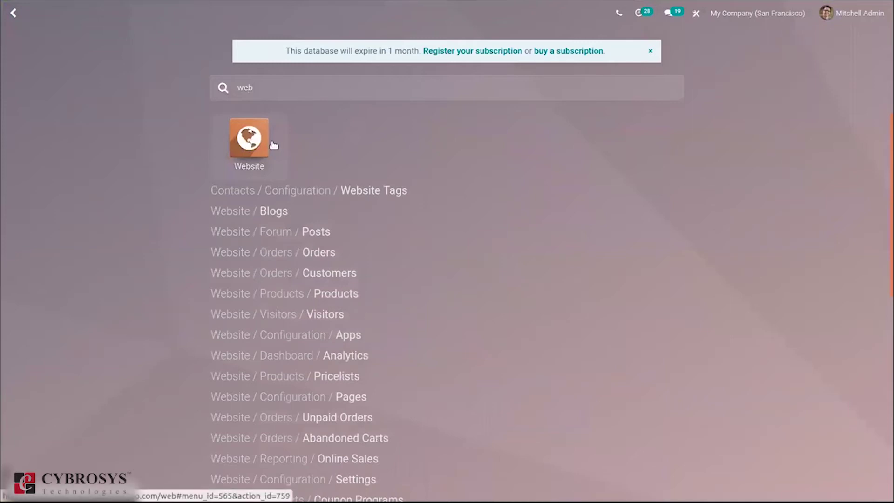
{"action": "left_click", "coordinate": [274, 145]}
Find 'multi' in Website settings, tick Multi-Currencies, and save the settings
{"action": "left_click", "coordinate": [249, 140]}
{"action": "left_click", "coordinate": [450, 10]}
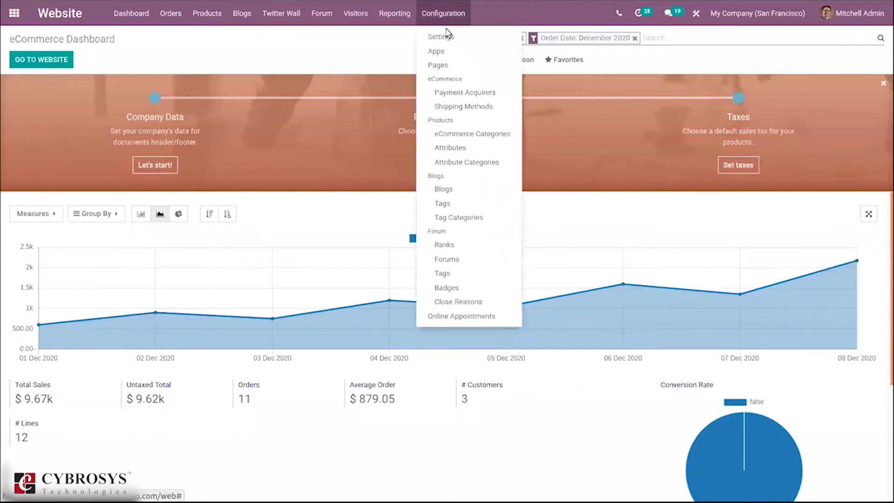
{"action": "left_click", "coordinate": [443, 13]}
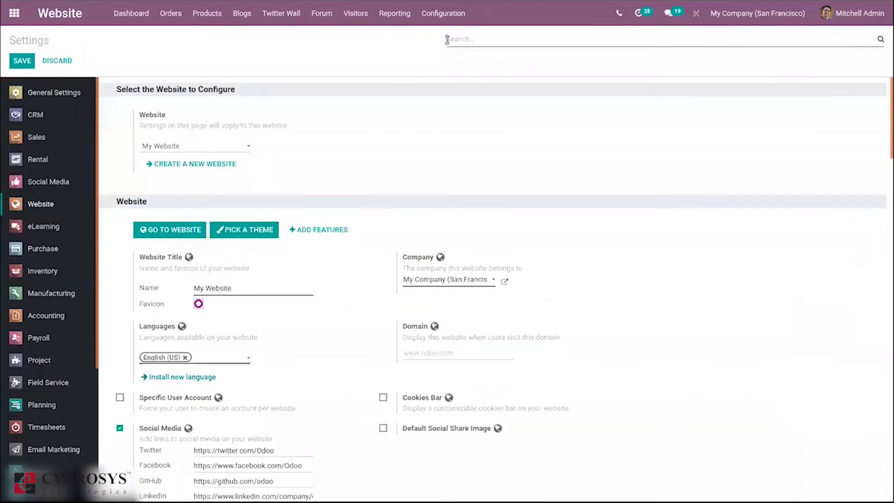
{"action": "type", "text": "multi"}
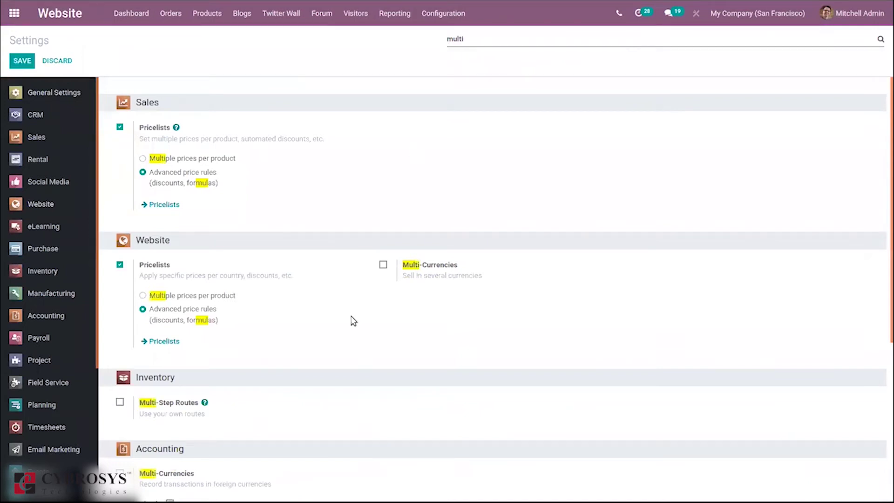
{"action": "left_click", "coordinate": [383, 265]}
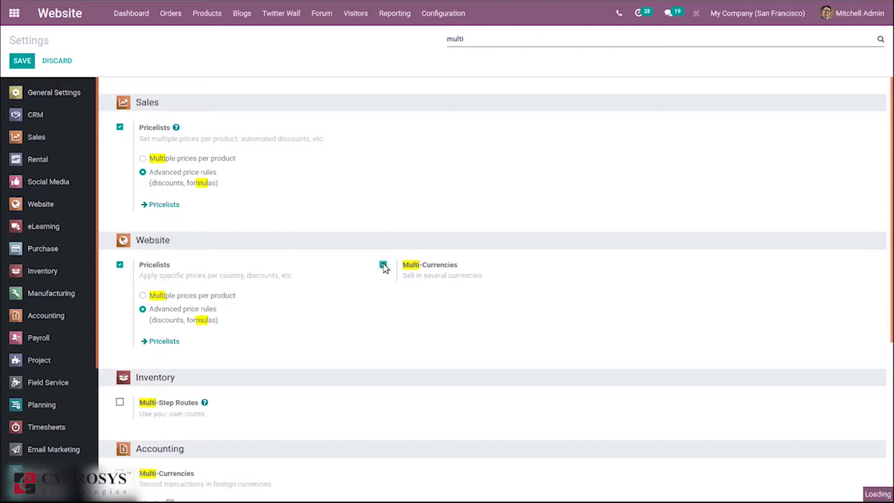
{"action": "left_click", "coordinate": [23, 62]}
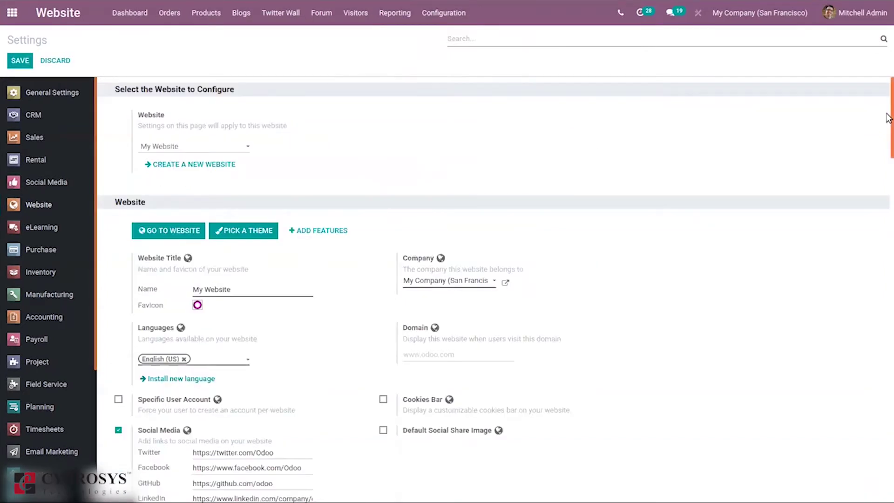
Scroll to the Pricing section and open the Currencies list under Multi-Currencies
{"action": "left_click_drag", "start_coordinate": [889, 117], "coordinate": [888, 320]}
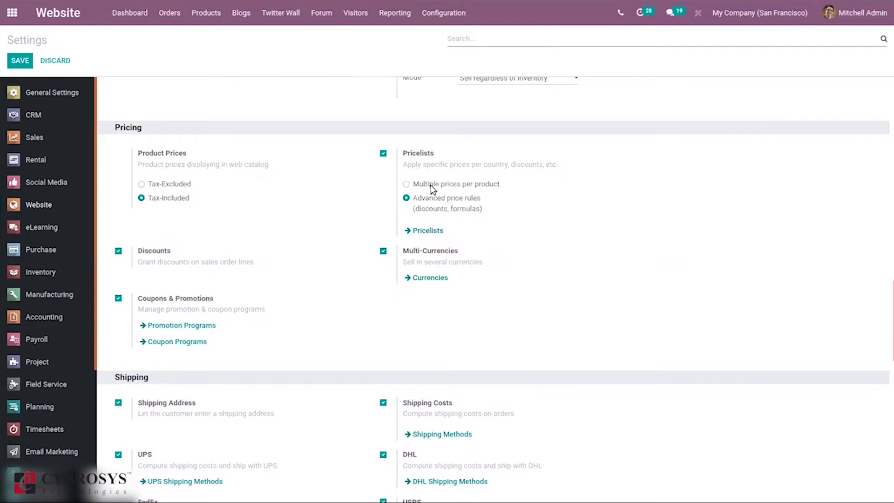
{"action": "left_click", "coordinate": [428, 278]}
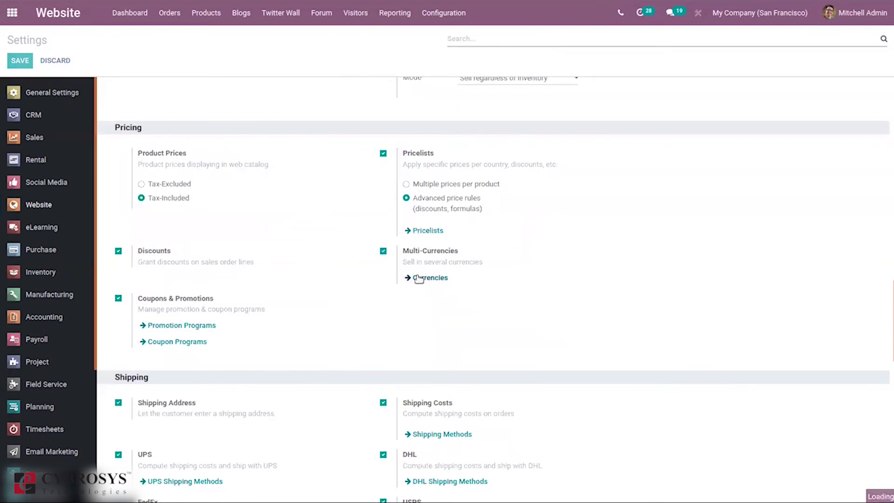
Filter the currency list to INR and switch on its Active toggle
{"action": "left_click", "coordinate": [419, 278]}
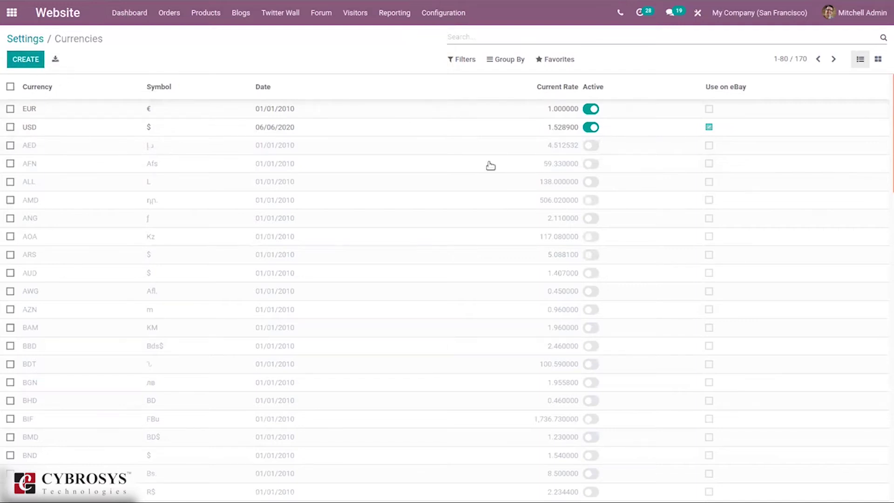
{"action": "scroll", "coordinate": [889, 186], "scroll_direction": "down", "scroll_amount": 1}
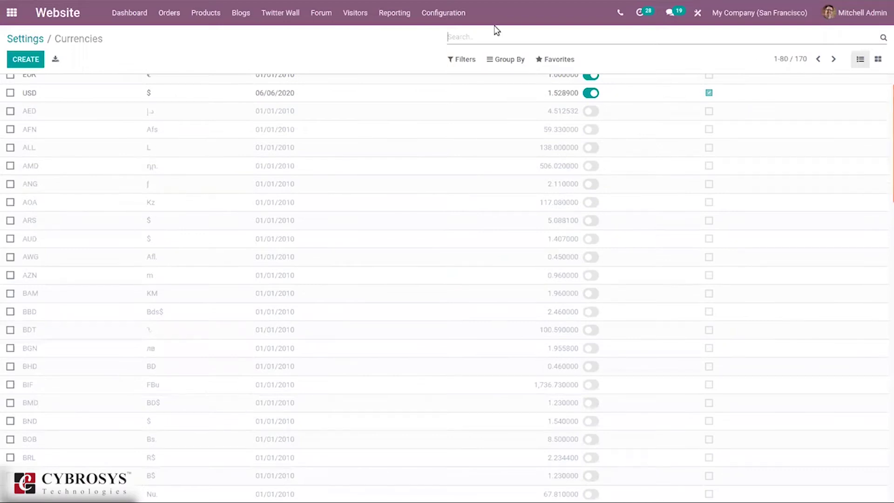
{"action": "type", "text": "in"}
{"action": "key", "text": "Return"}
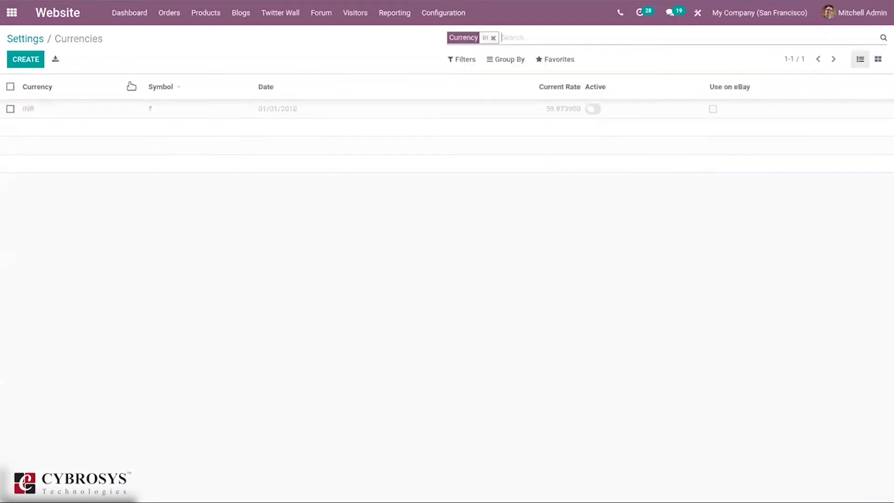
{"action": "left_click", "coordinate": [593, 110]}
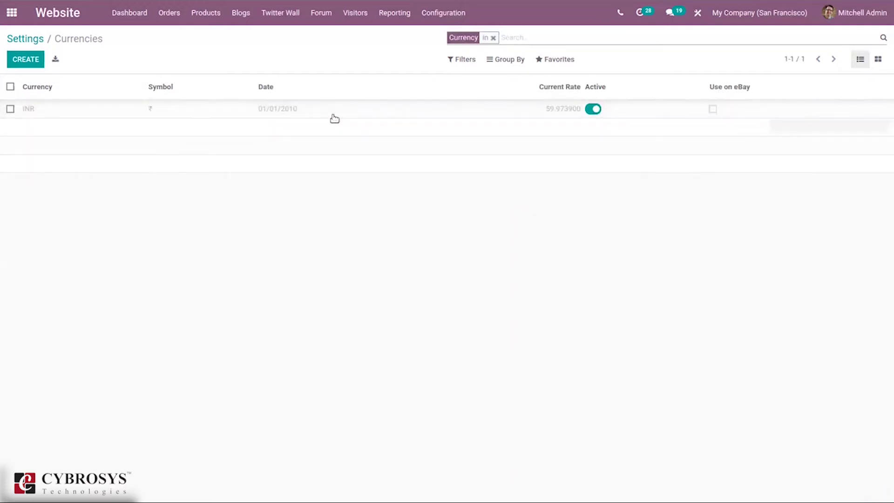
Open the INR currency record for editing and view its Rates history
{"action": "left_click", "coordinate": [249, 113]}
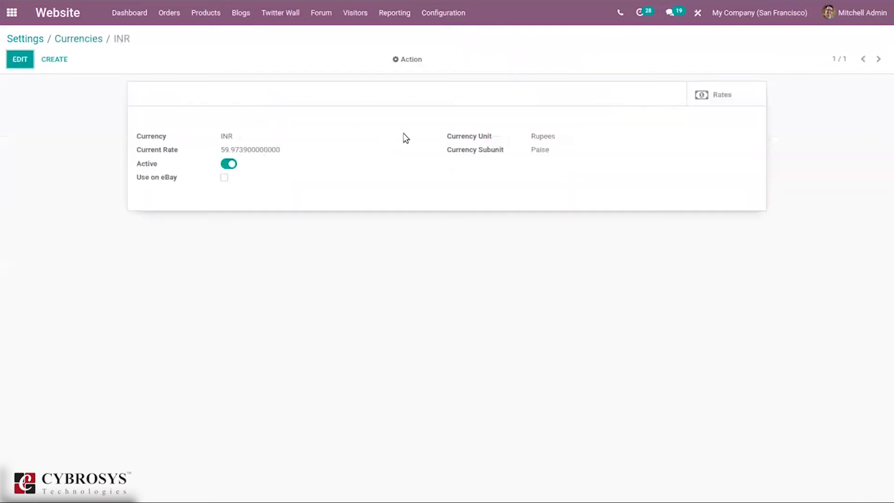
{"action": "left_click", "coordinate": [21, 62]}
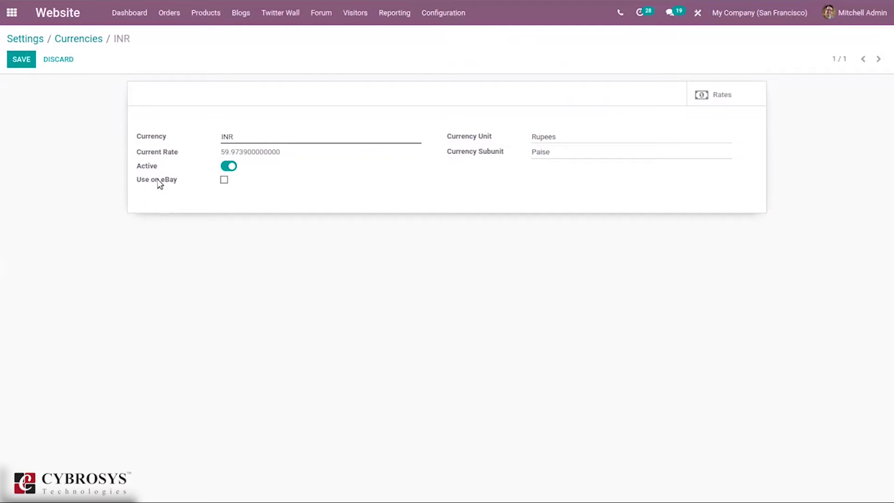
{"action": "mouse_move", "coordinate": [150, 183]}
{"action": "mouse_move", "coordinate": [469, 142]}
{"action": "mouse_move", "coordinate": [459, 158]}
{"action": "left_click", "coordinate": [729, 97]}
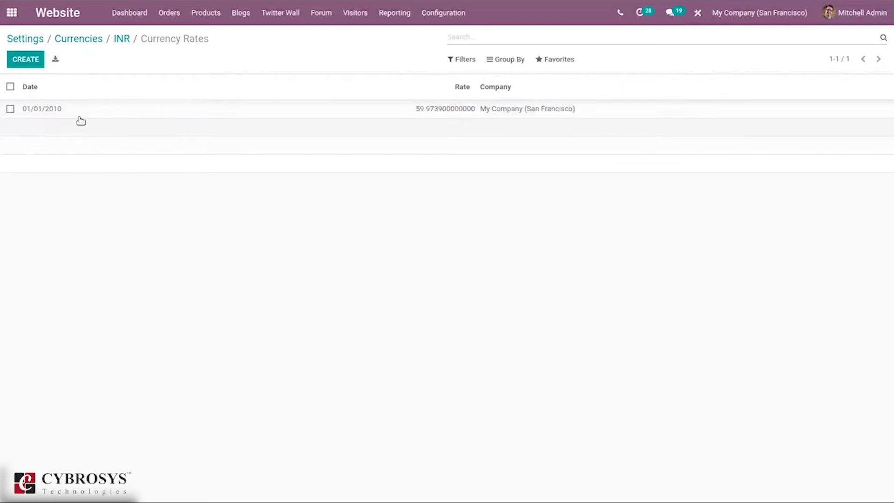
Add and save an INR rate of 1.0 dated 12/08/2020, then return to INR
{"action": "left_click", "coordinate": [460, 110]}
{"action": "left_click", "coordinate": [21, 60]}
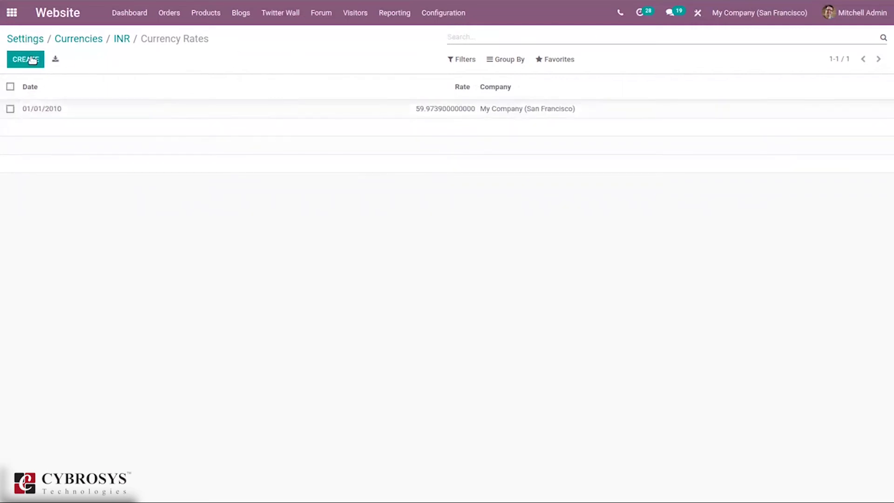
{"action": "left_click", "coordinate": [14, 60]}
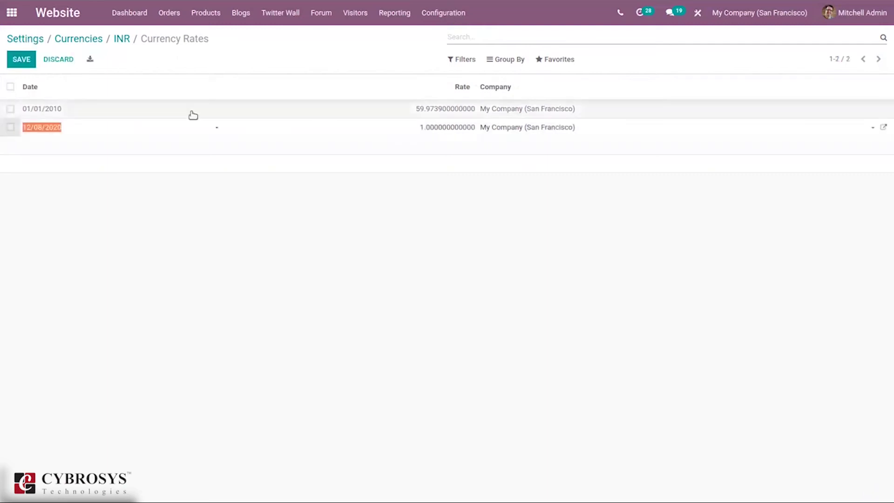
{"action": "left_click", "coordinate": [270, 70]}
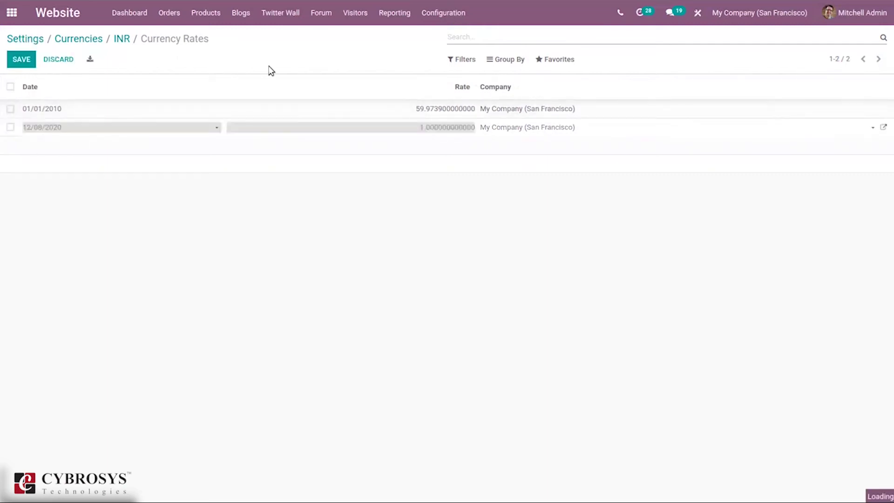
{"action": "left_click", "coordinate": [124, 40]}
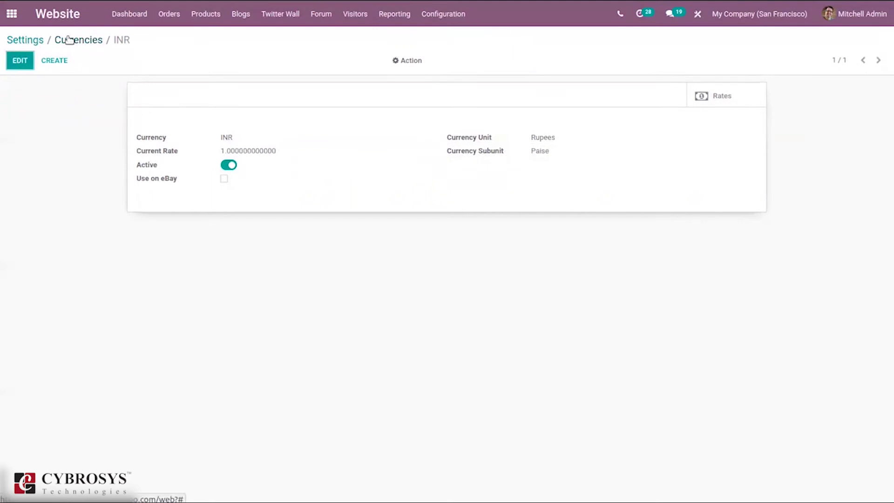
Change the Demo Pricelist's currency to INR and save it
{"action": "left_click", "coordinate": [57, 40]}
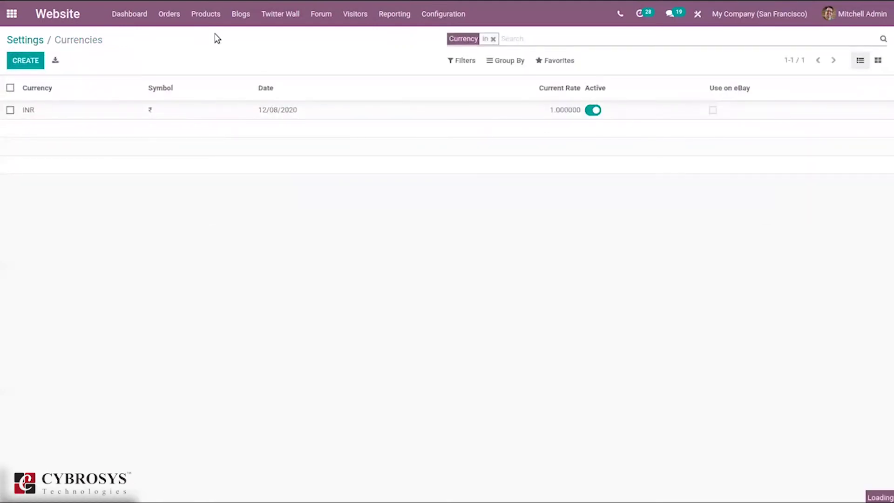
{"action": "left_click", "coordinate": [285, 19]}
{"action": "left_click", "coordinate": [215, 24]}
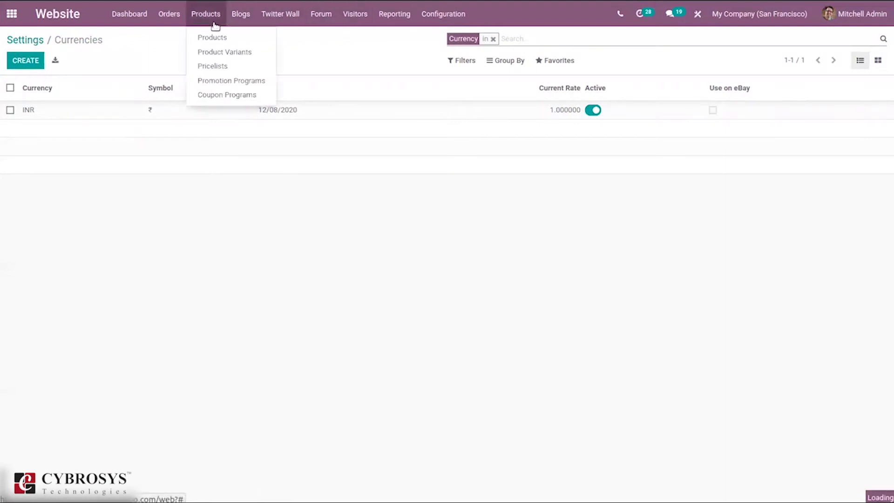
{"action": "left_click", "coordinate": [218, 67]}
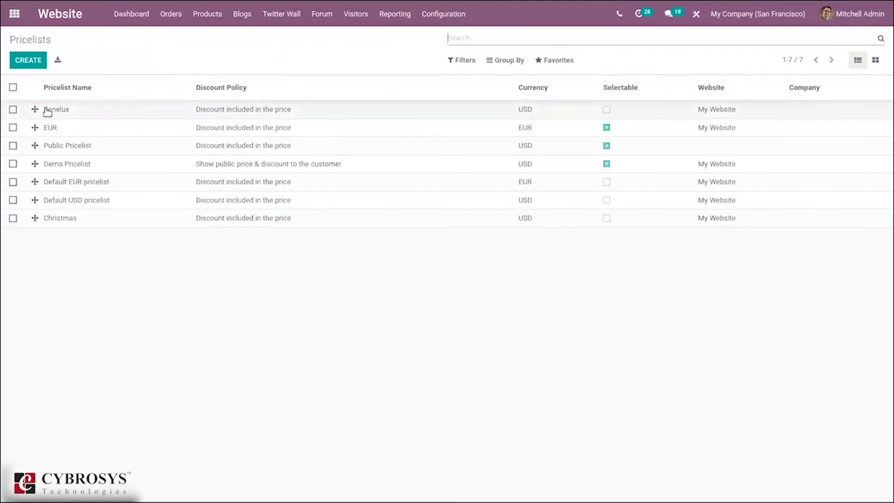
{"action": "left_click", "coordinate": [92, 172]}
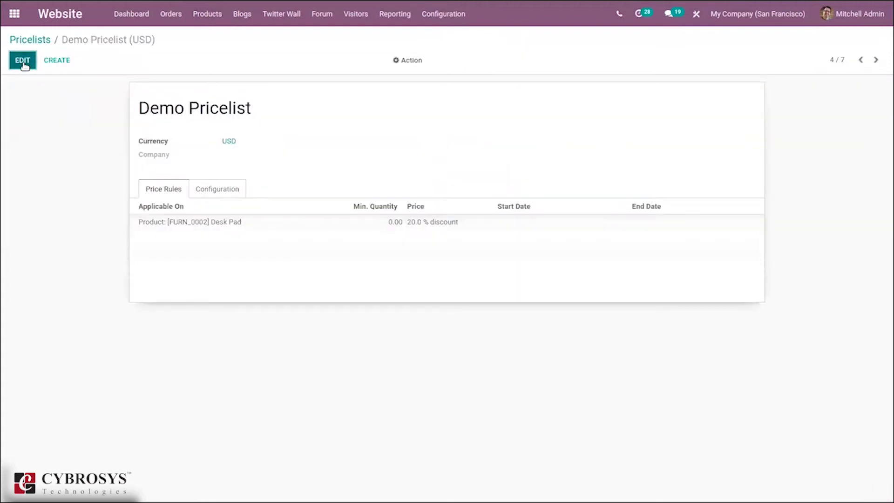
{"action": "left_click", "coordinate": [22, 60]}
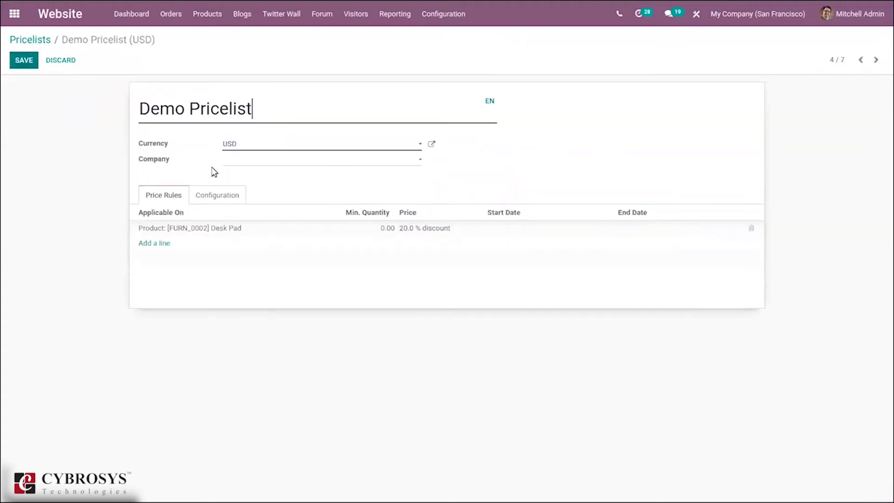
{"action": "left_click", "coordinate": [242, 145]}
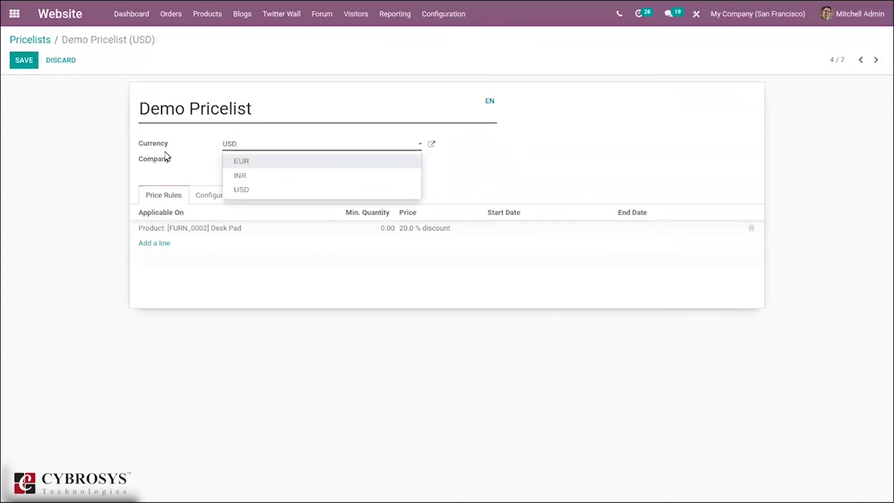
{"action": "left_click", "coordinate": [249, 176]}
{"action": "left_click", "coordinate": [23, 61]}
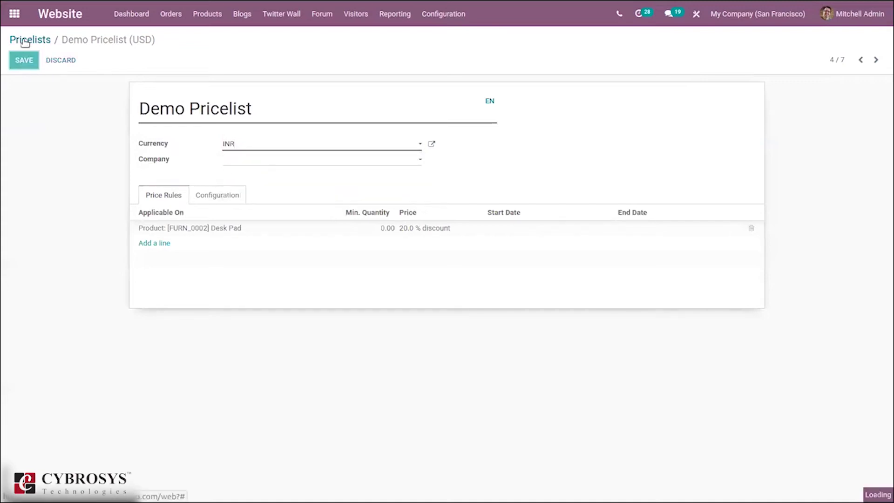
Check the Public Pricelist's price rules, then show the eCommerce Dashboard
{"action": "left_click", "coordinate": [25, 41]}
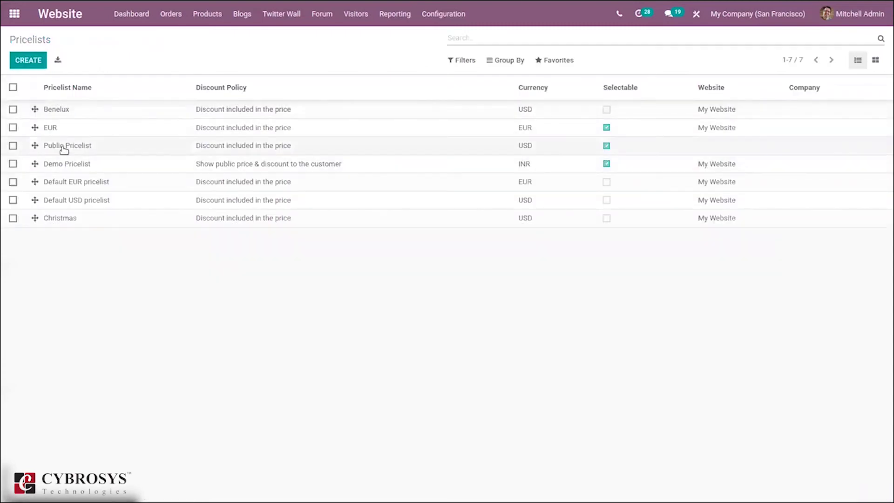
{"action": "left_click", "coordinate": [207, 151]}
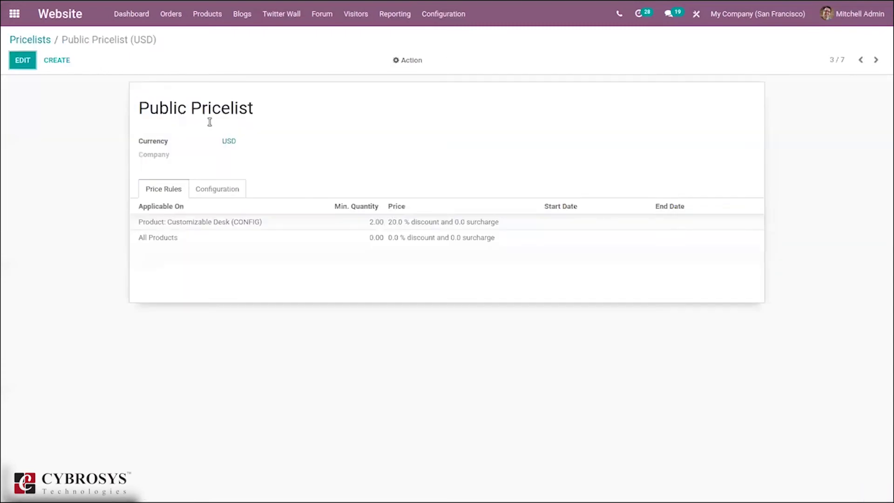
{"action": "left_click", "coordinate": [20, 40]}
{"action": "left_click", "coordinate": [131, 15]}
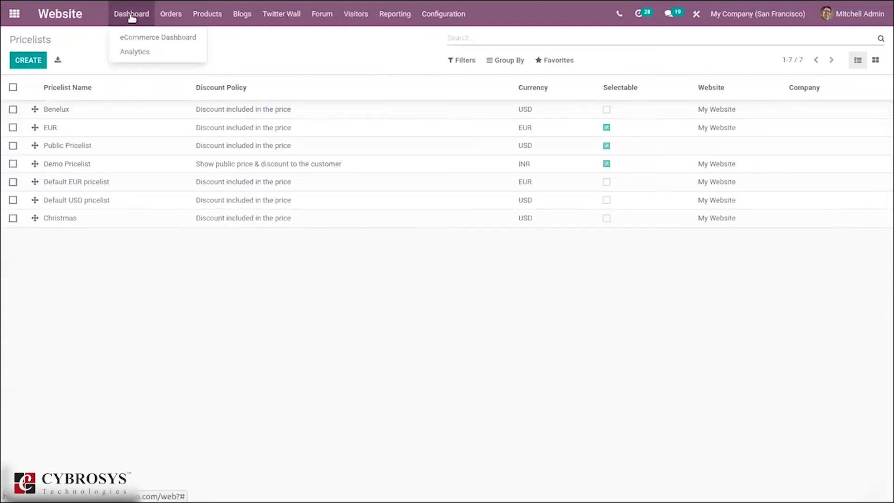
{"action": "left_click", "coordinate": [148, 41]}
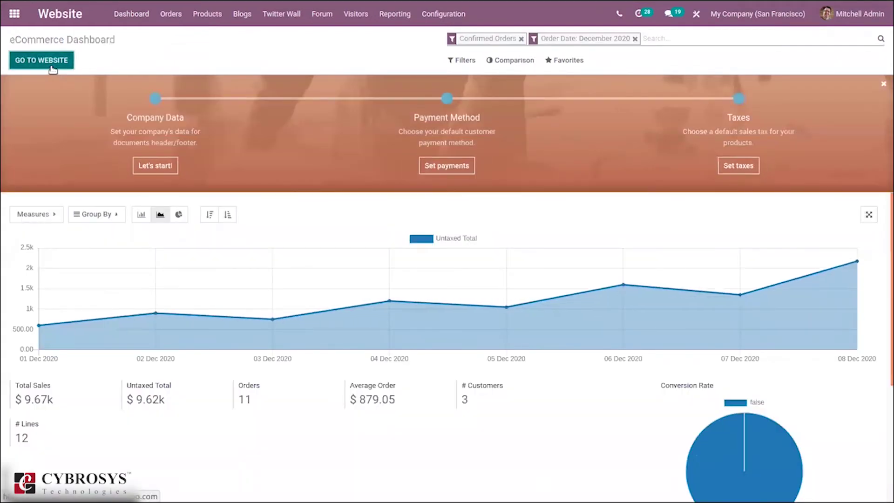
On the live website Shop, open the Customizable Desk (CONFIG) product priced $750.00
{"action": "left_click", "coordinate": [53, 69]}
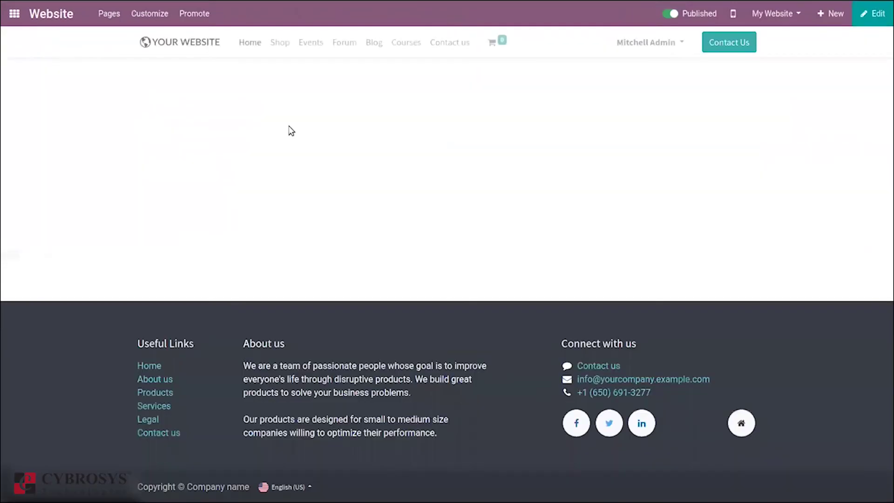
{"action": "left_click", "coordinate": [276, 42]}
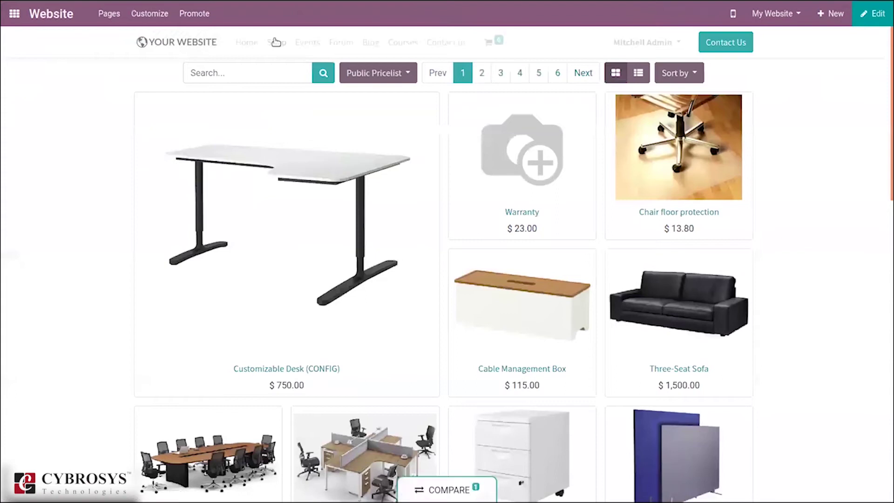
{"action": "left_click", "coordinate": [247, 75]}
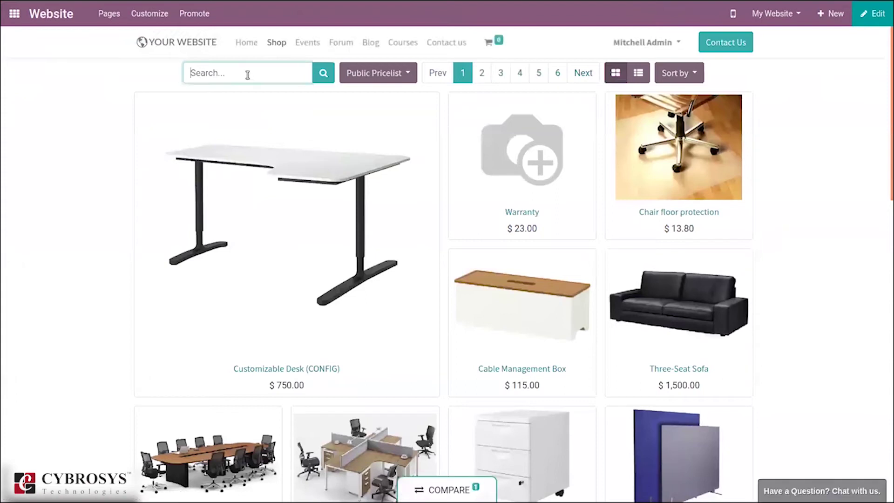
{"action": "mouse_move", "coordinate": [468, 211]}
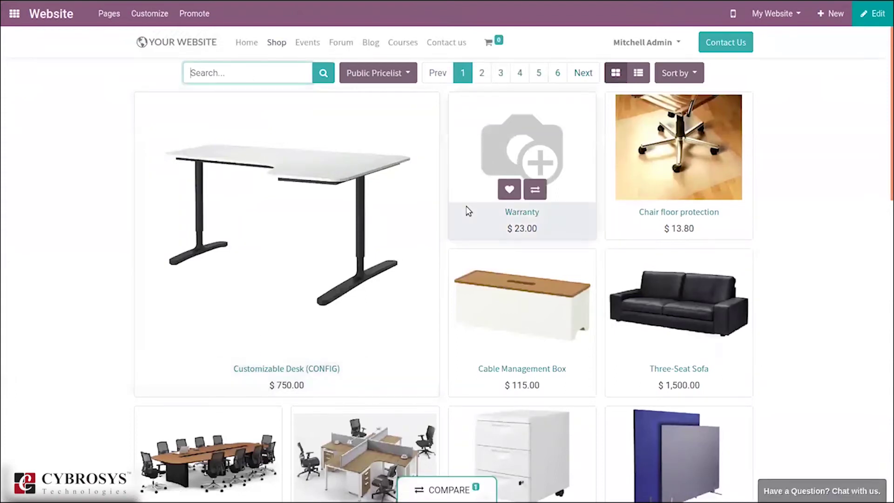
{"action": "left_click", "coordinate": [305, 212]}
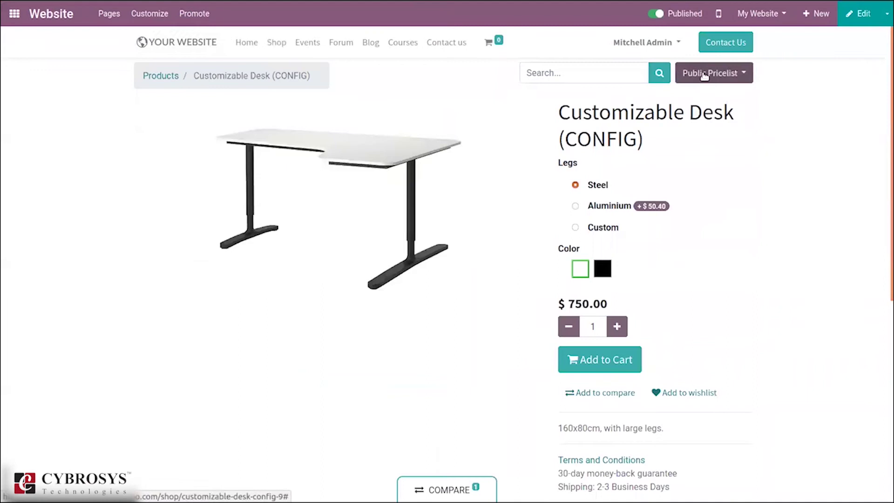
Apply the Demo Pricelist on the product page so the desk shows ₹ 490.55
{"action": "left_click", "coordinate": [702, 76]}
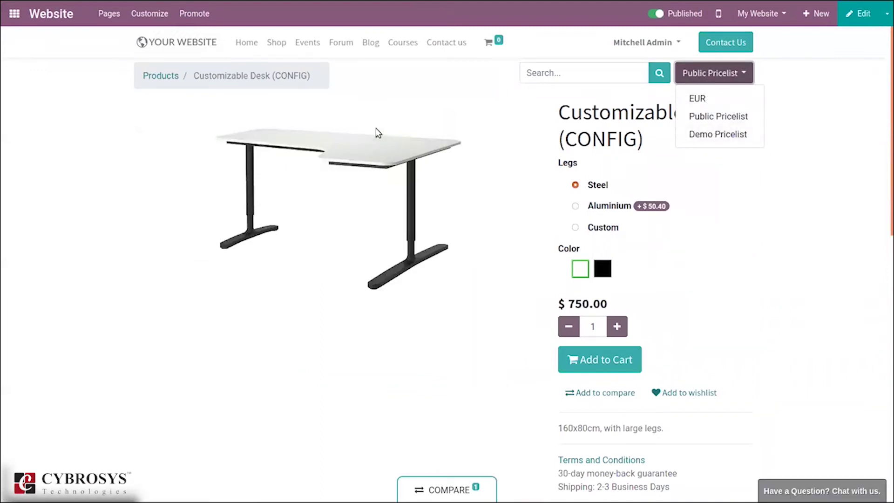
{"action": "left_click", "coordinate": [707, 117]}
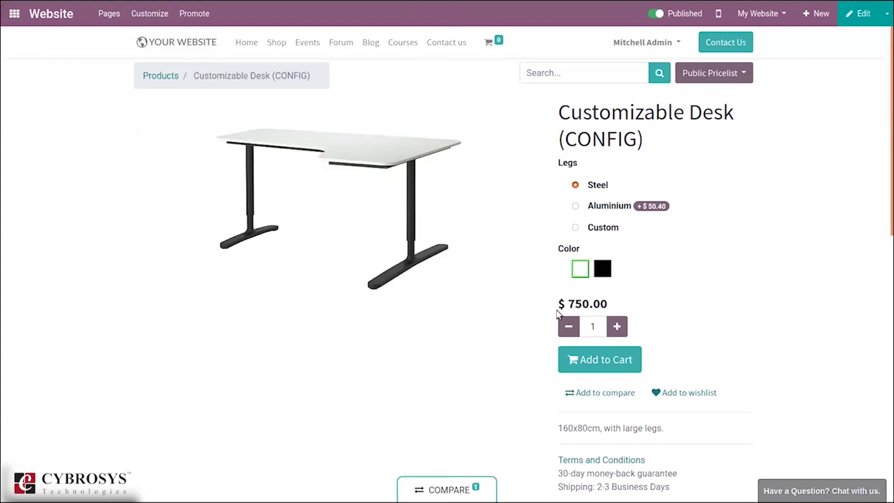
{"action": "left_click", "coordinate": [720, 78]}
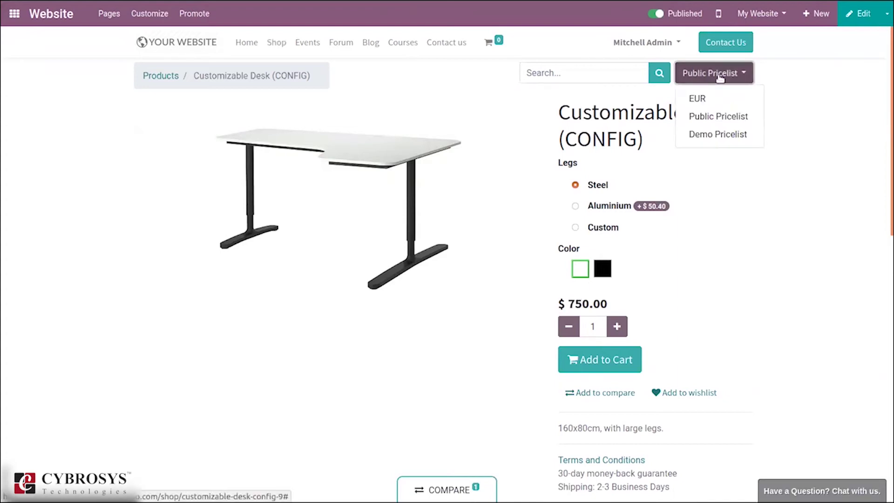
{"action": "left_click", "coordinate": [724, 136]}
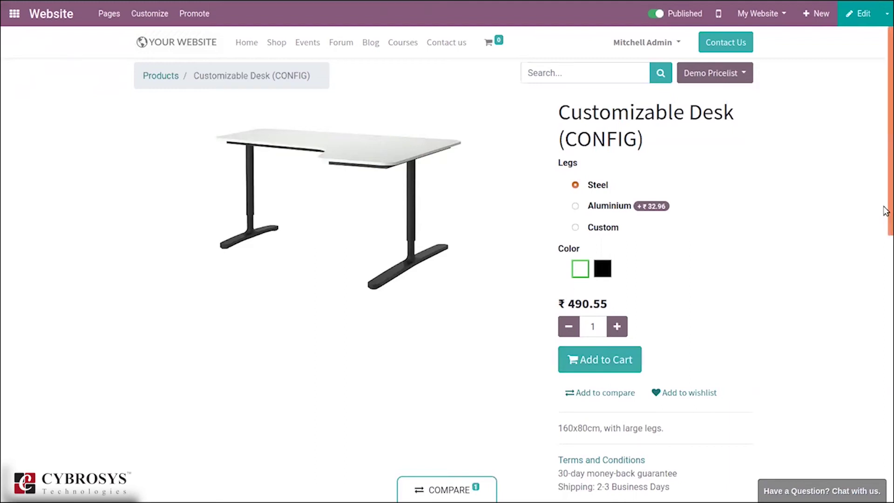
{"action": "scroll", "coordinate": [606, 280], "scroll_direction": "down", "scroll_amount": 1}
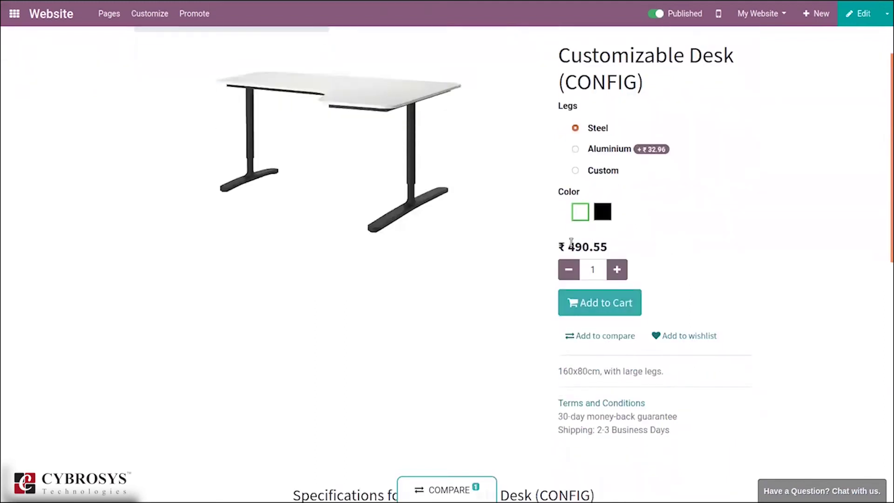
Add the Customizable Desk to the cart and check out by Wire Transfer for ₹ 490.55
{"action": "left_click", "coordinate": [585, 303]}
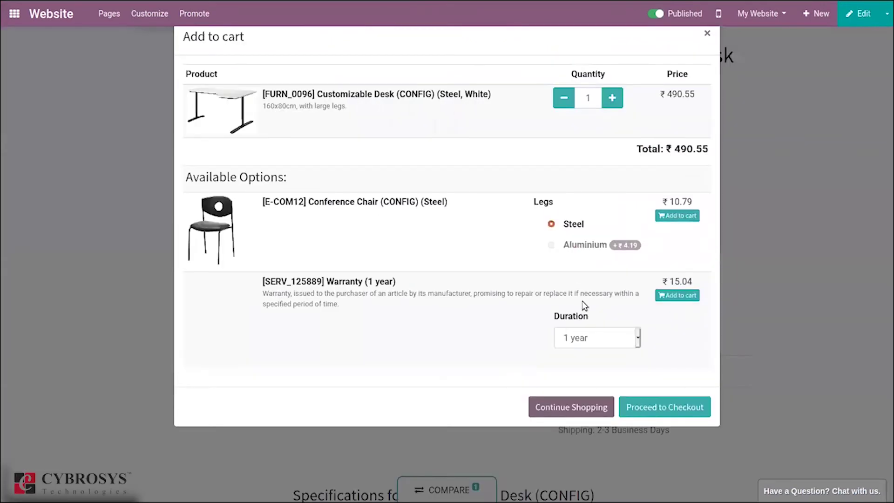
{"action": "left_click", "coordinate": [651, 409]}
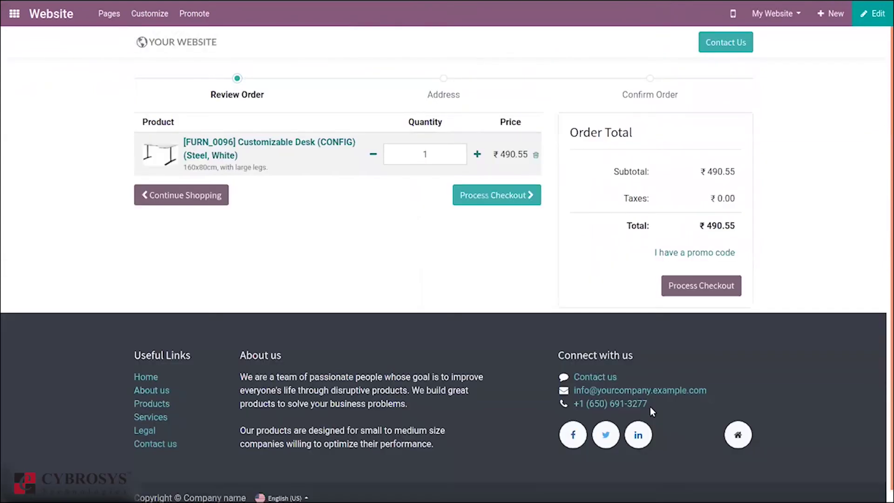
{"action": "left_click", "coordinate": [492, 196]}
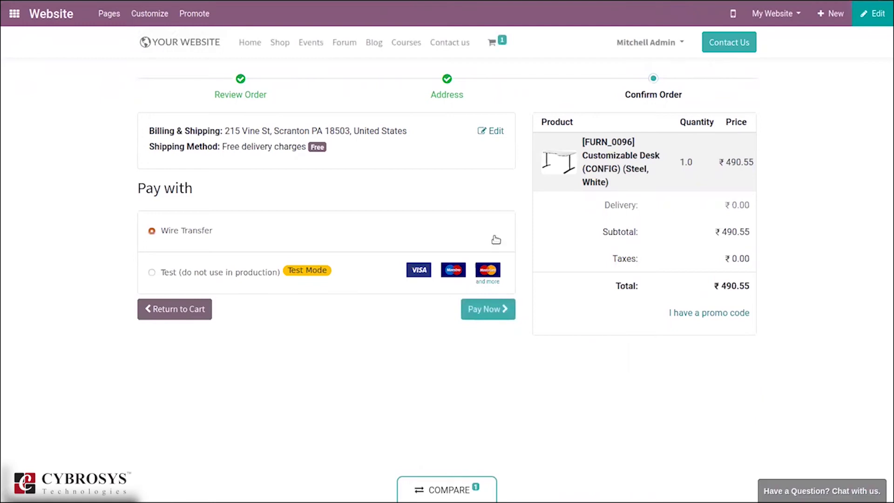
{"action": "left_click", "coordinate": [503, 308]}
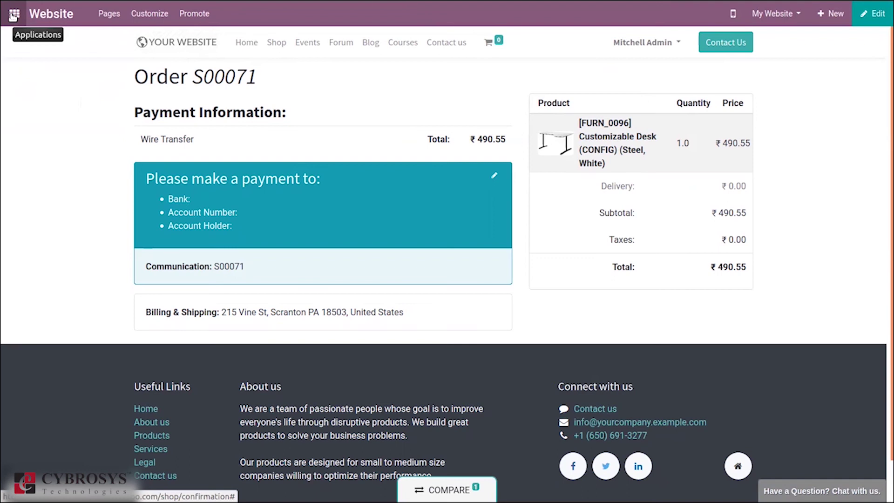
Return to the website home page and open the Website app via the apps search 'we'
{"action": "left_click", "coordinate": [236, 44]}
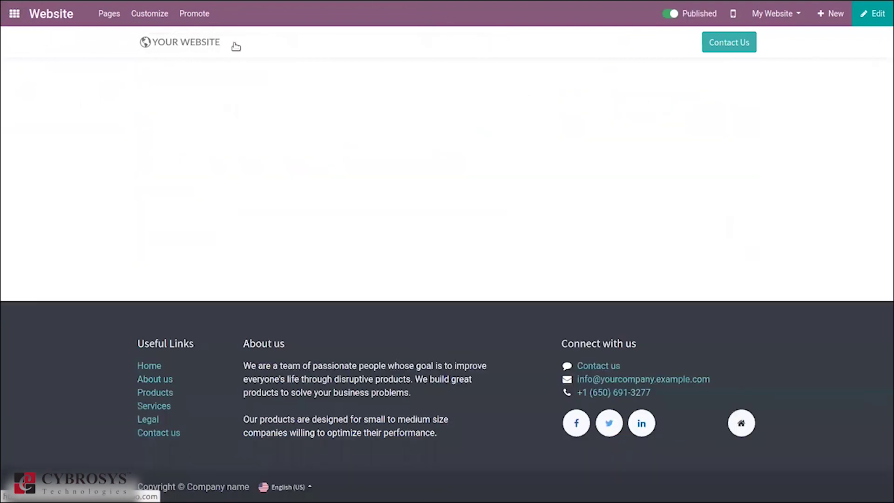
{"action": "left_click", "coordinate": [11, 14]}
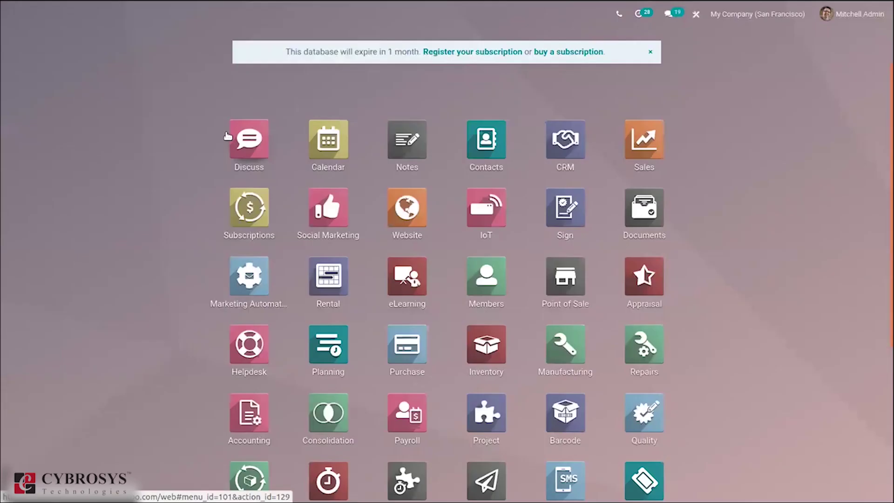
{"action": "type", "text": "we"}
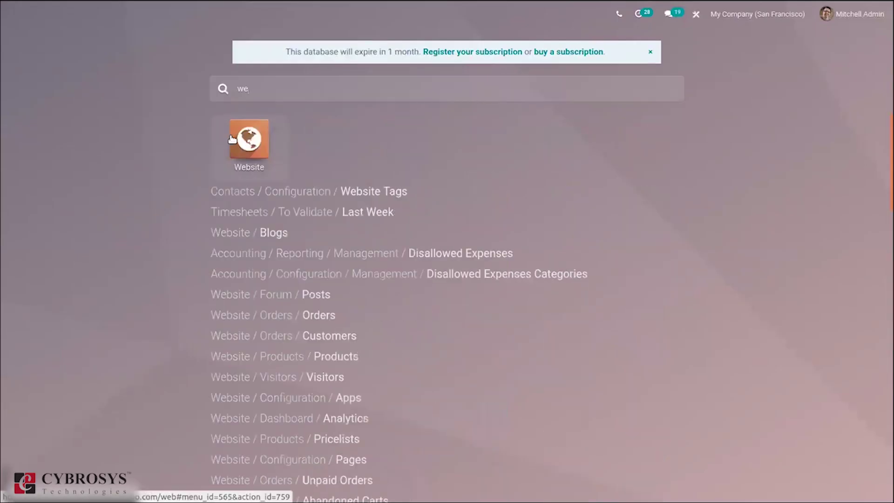
{"action": "left_click", "coordinate": [232, 139]}
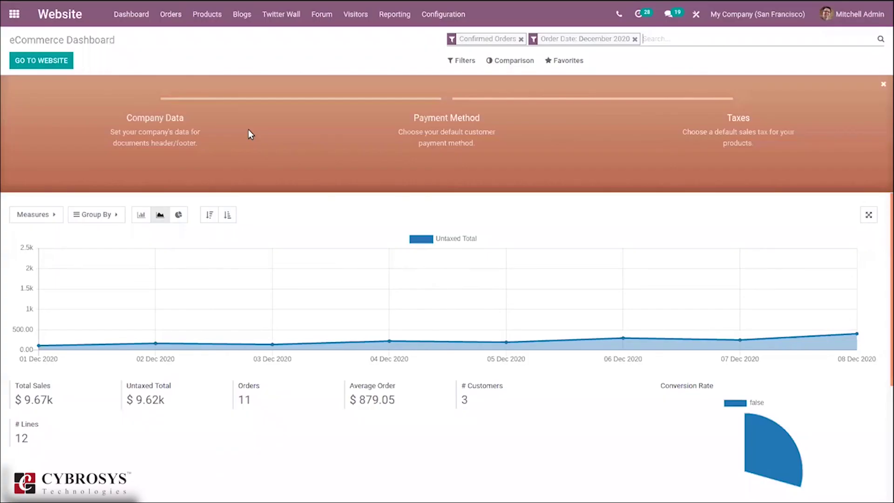
List Website Orders > Orders without the Confirmed filter, so the ₹ 490.55 order appears
{"action": "left_click", "coordinate": [171, 13]}
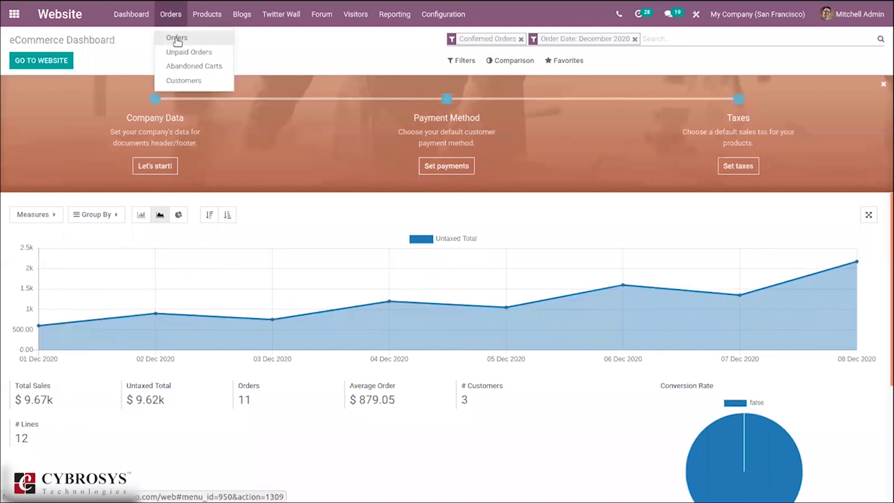
{"action": "left_click", "coordinate": [177, 41]}
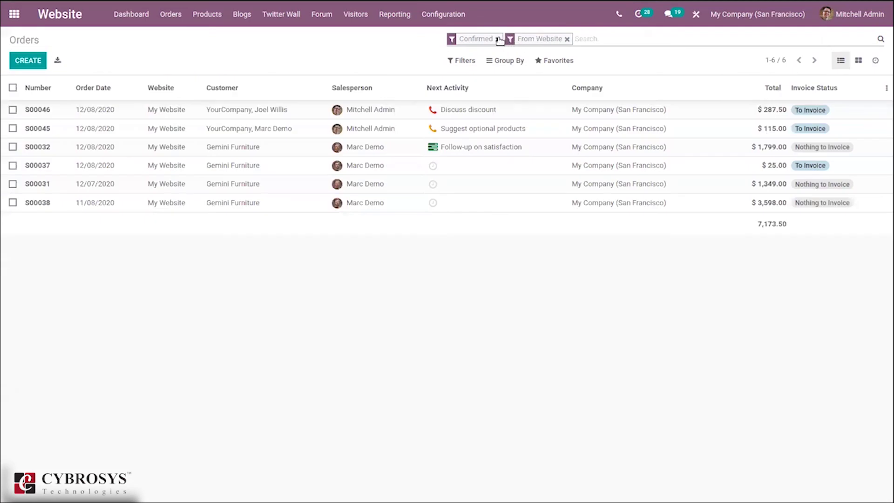
{"action": "left_click", "coordinate": [499, 39]}
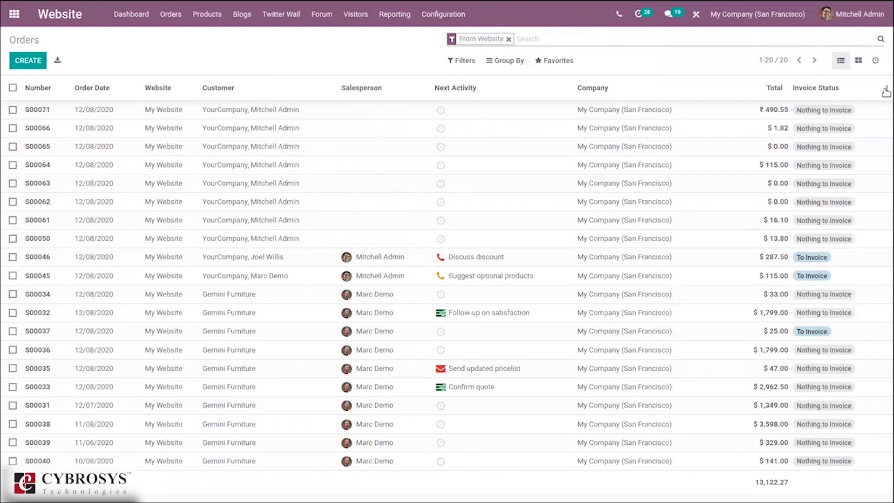
Open quotation S00071 (₹ 490.55) and confirm it as a sales order
{"action": "left_click", "coordinate": [713, 108]}
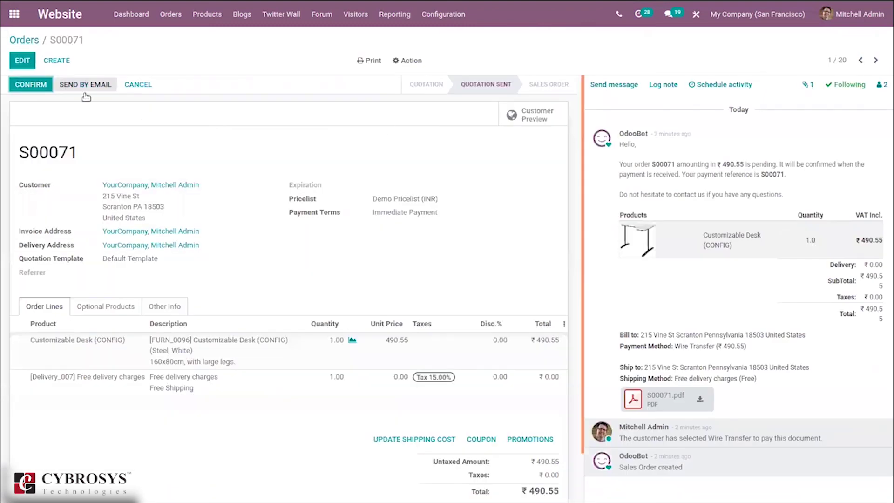
{"action": "left_click", "coordinate": [39, 87]}
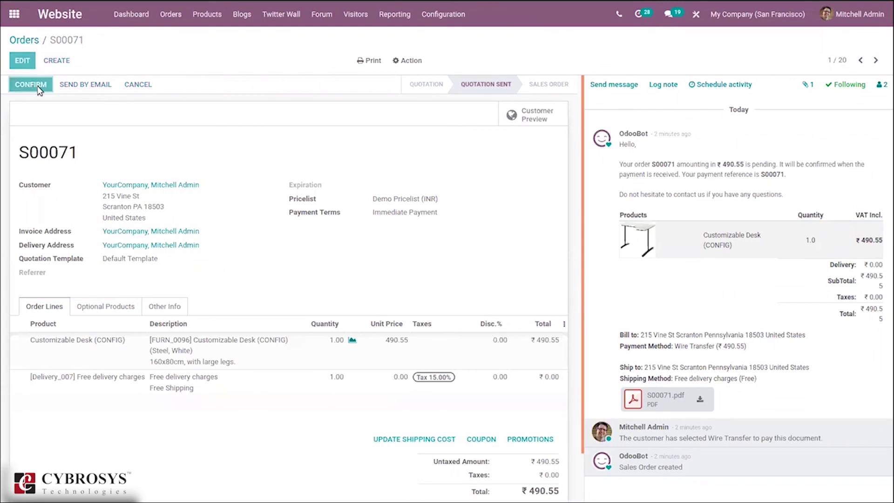